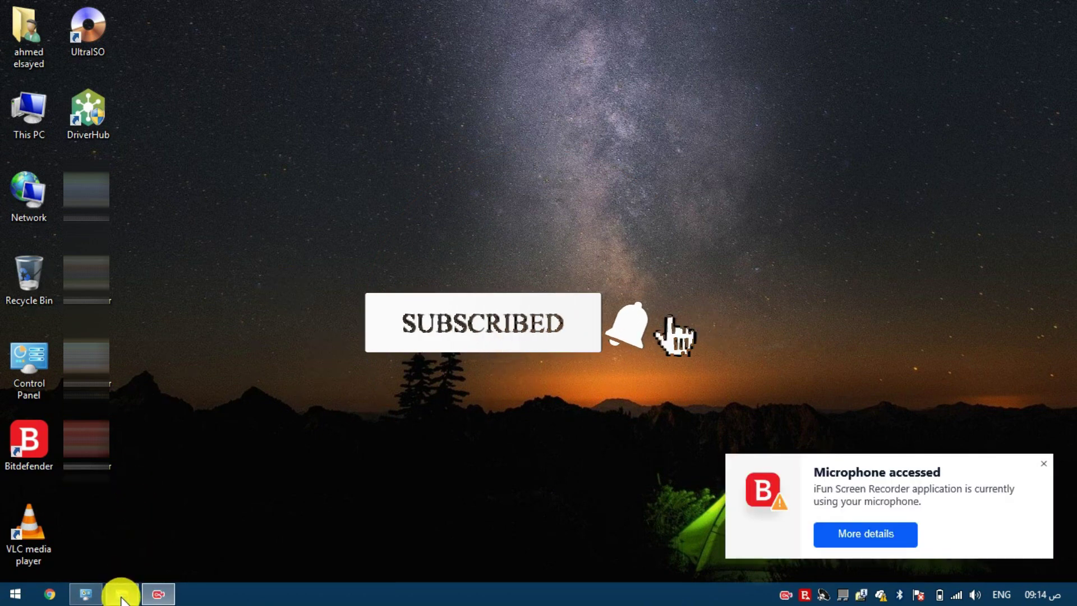
Launch the MInst application from the CANON_UTIL disc and choose English (United Kingdom) as the setup language.
{"action": "left_click", "coordinate": [121, 593]}
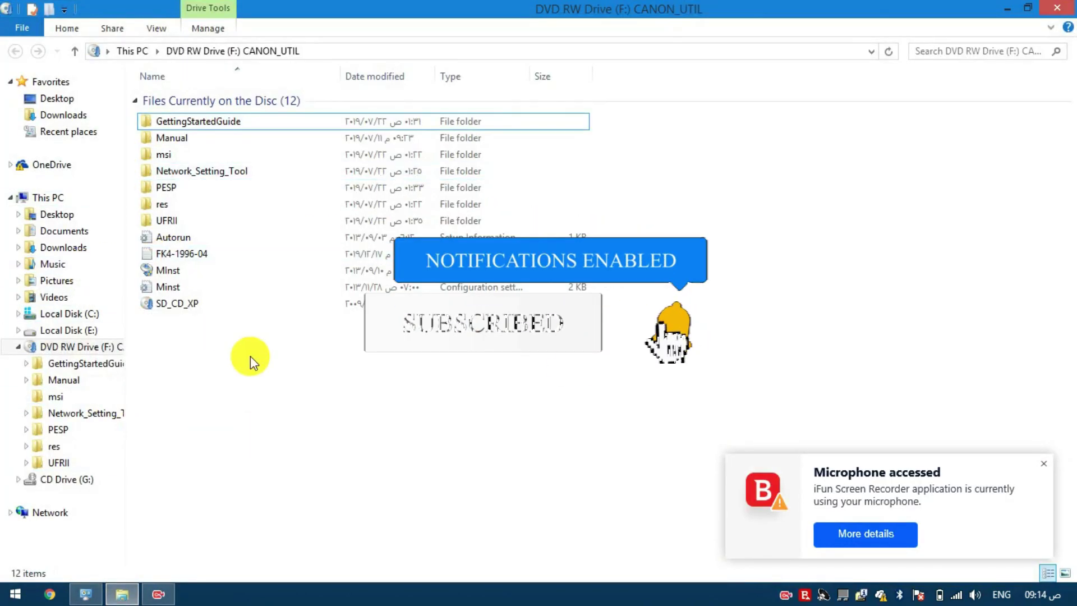
{"action": "left_click", "coordinate": [168, 272]}
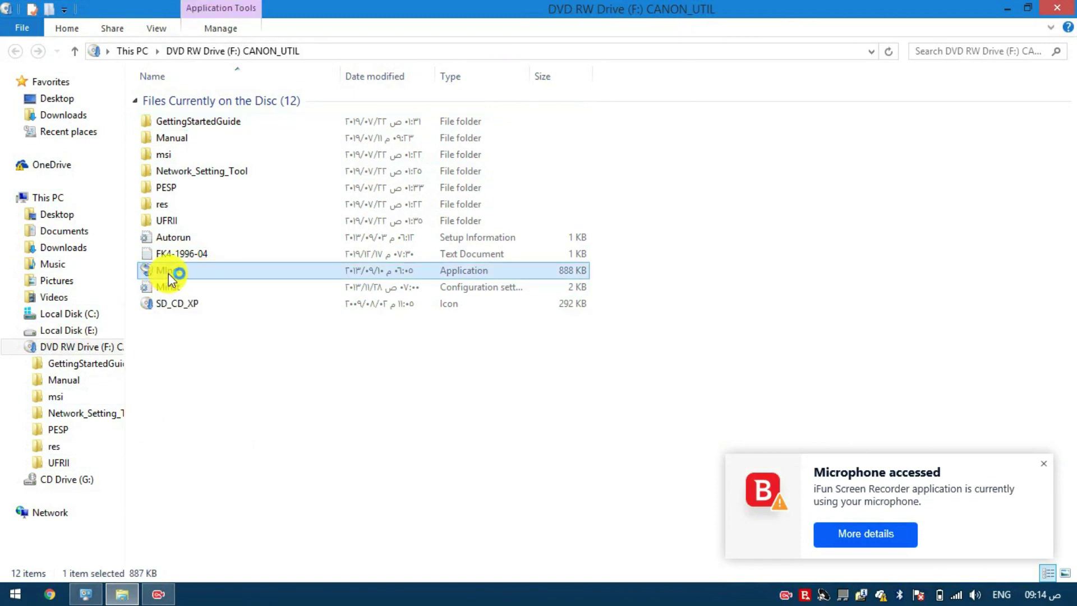
{"action": "double_click", "coordinate": [168, 272]}
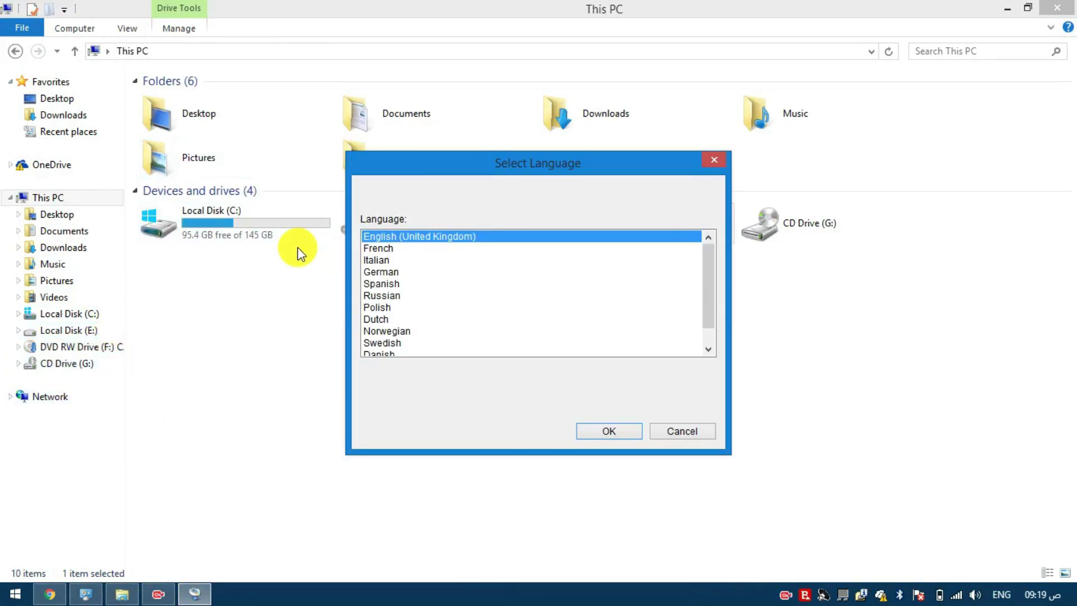
{"action": "left_click_drag", "start_coordinate": [710, 303], "coordinate": [701, 247]}
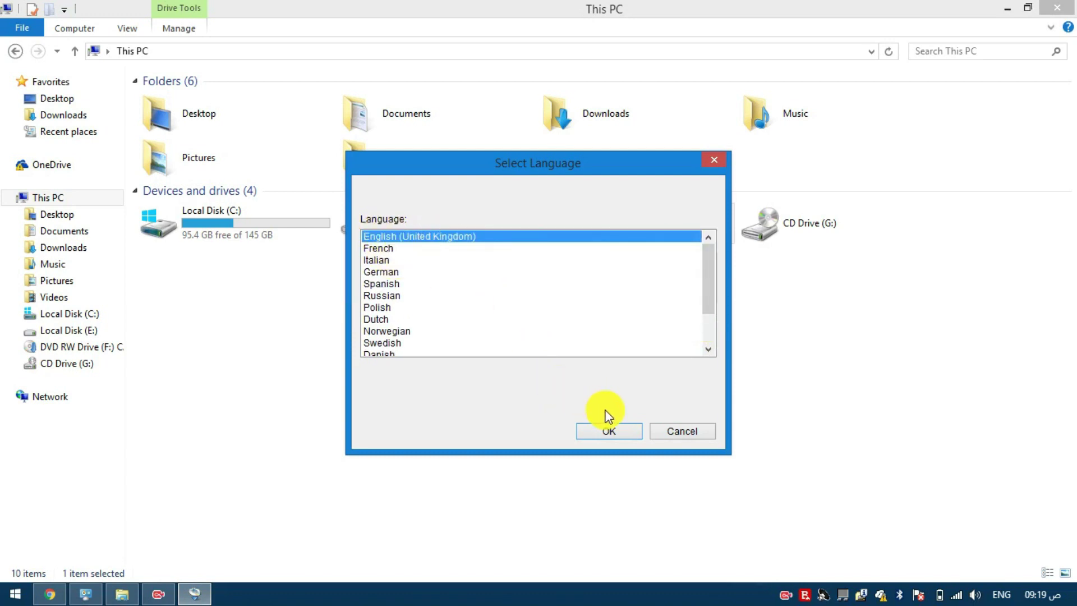
{"action": "left_click", "coordinate": [610, 431]}
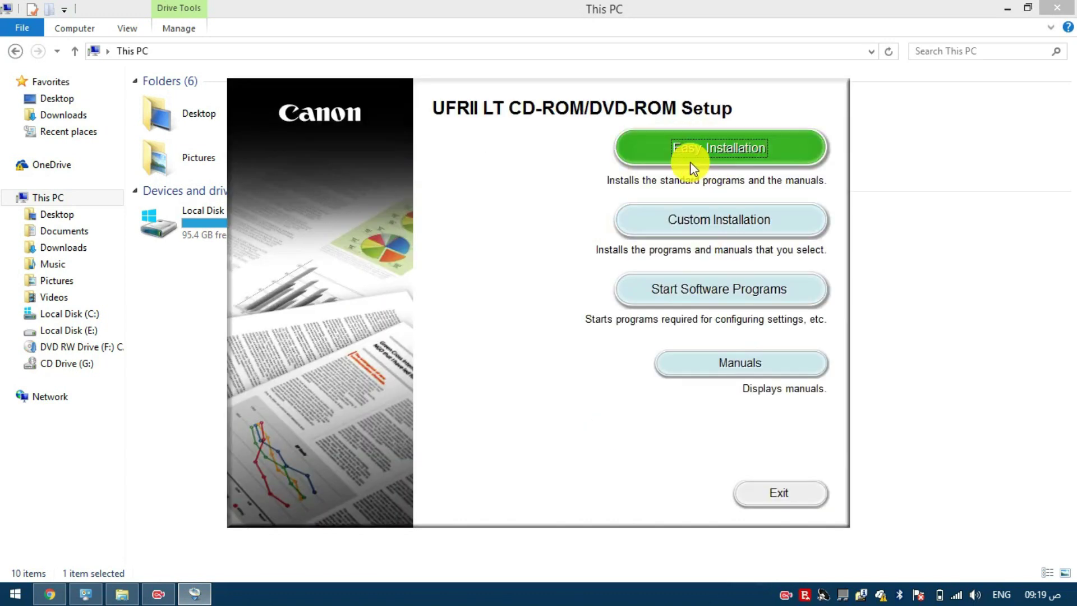
Start the Easy Installation of the printer driver and e-Manual, and accept the Canon software license agreement.
{"action": "left_click", "coordinate": [662, 153]}
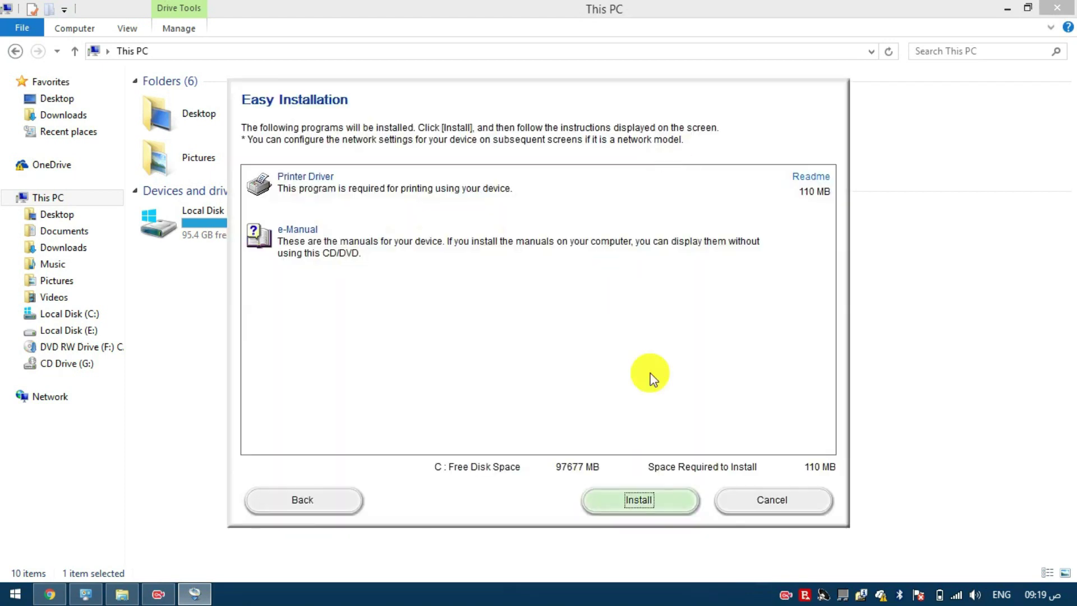
{"action": "left_click", "coordinate": [635, 498]}
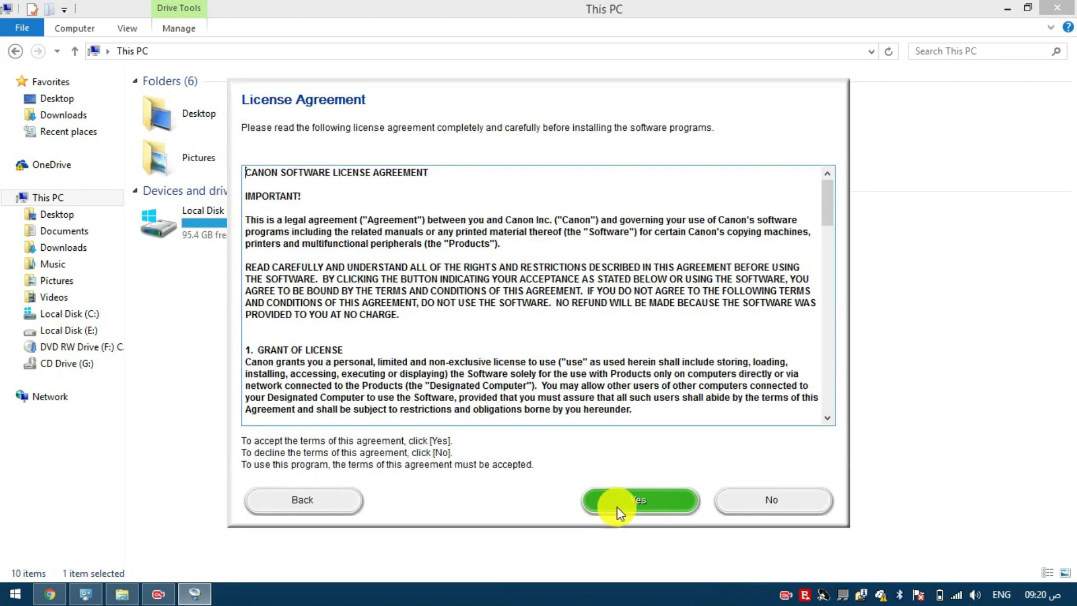
{"action": "left_click", "coordinate": [612, 504]}
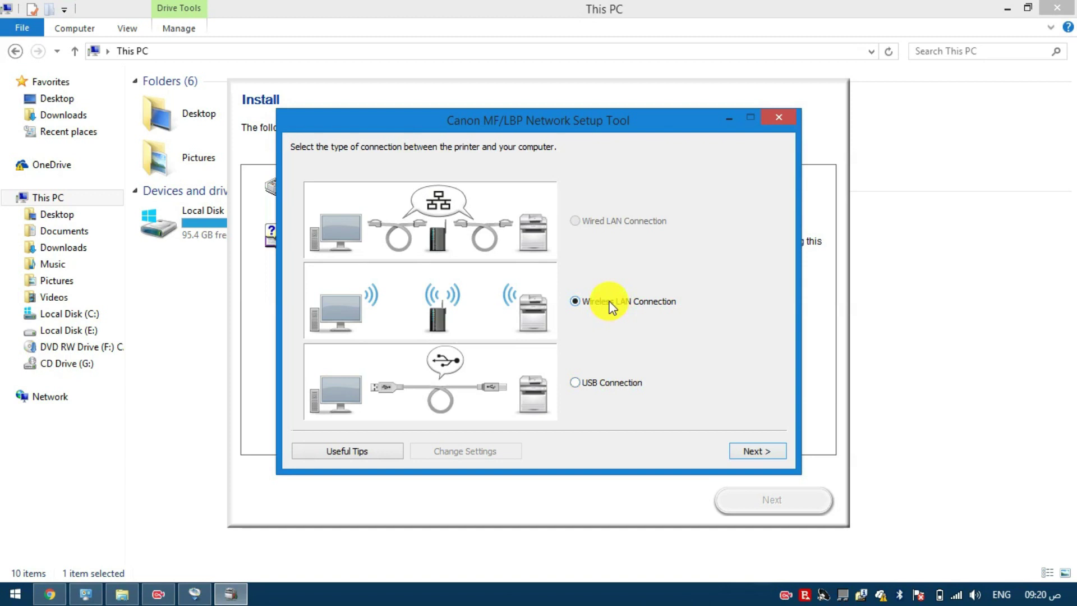
Choose USB Connection as the link between printer and computer, and continue with the Custom printer setup method.
{"action": "left_click", "coordinate": [581, 386]}
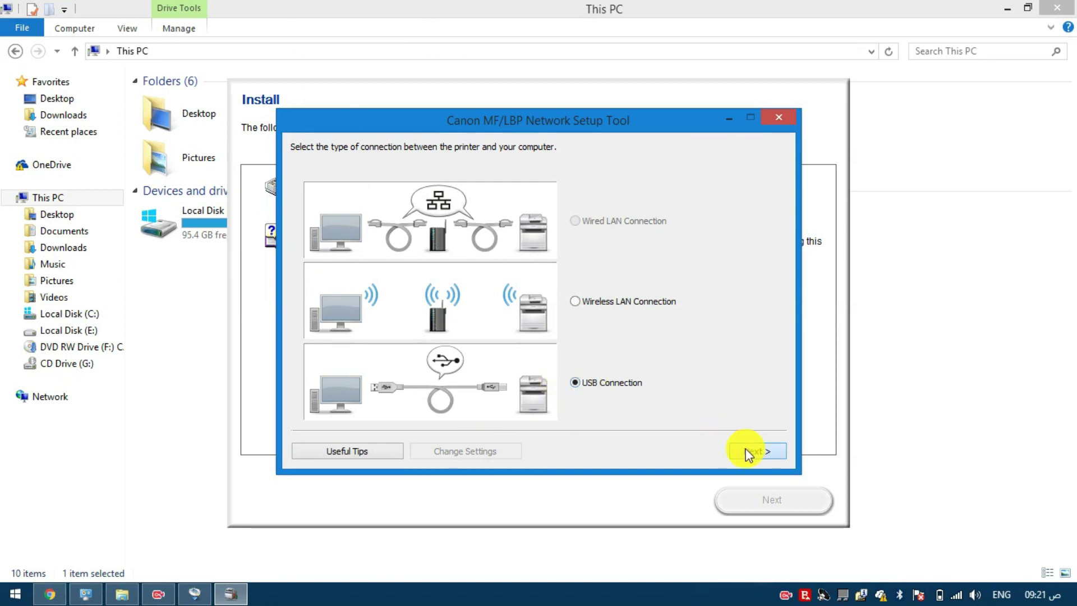
{"action": "left_click", "coordinate": [750, 452]}
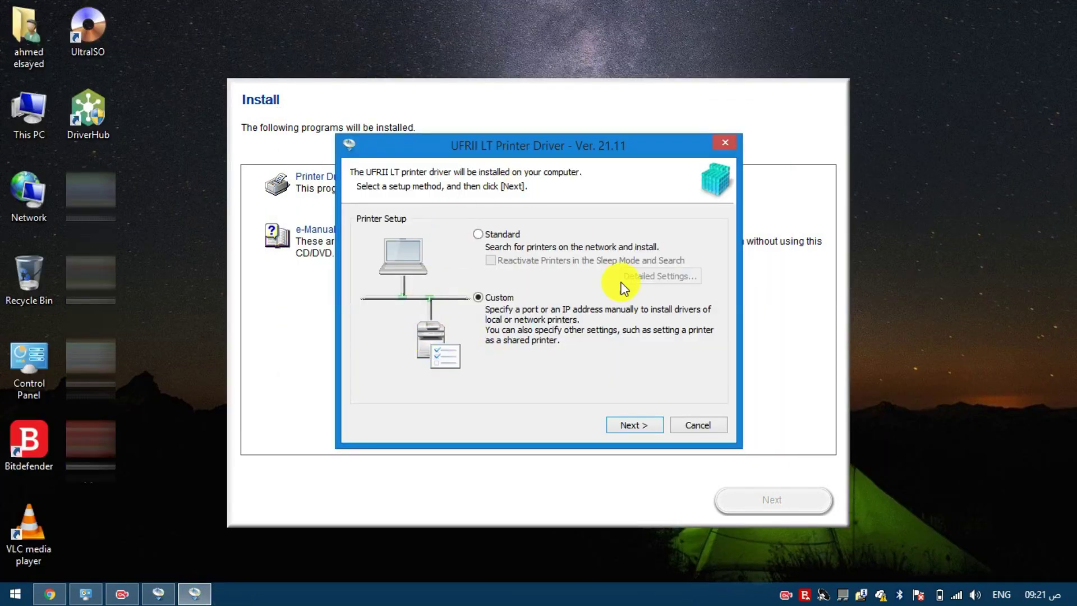
{"action": "left_click", "coordinate": [632, 427]}
{"action": "left_click", "coordinate": [631, 425]}
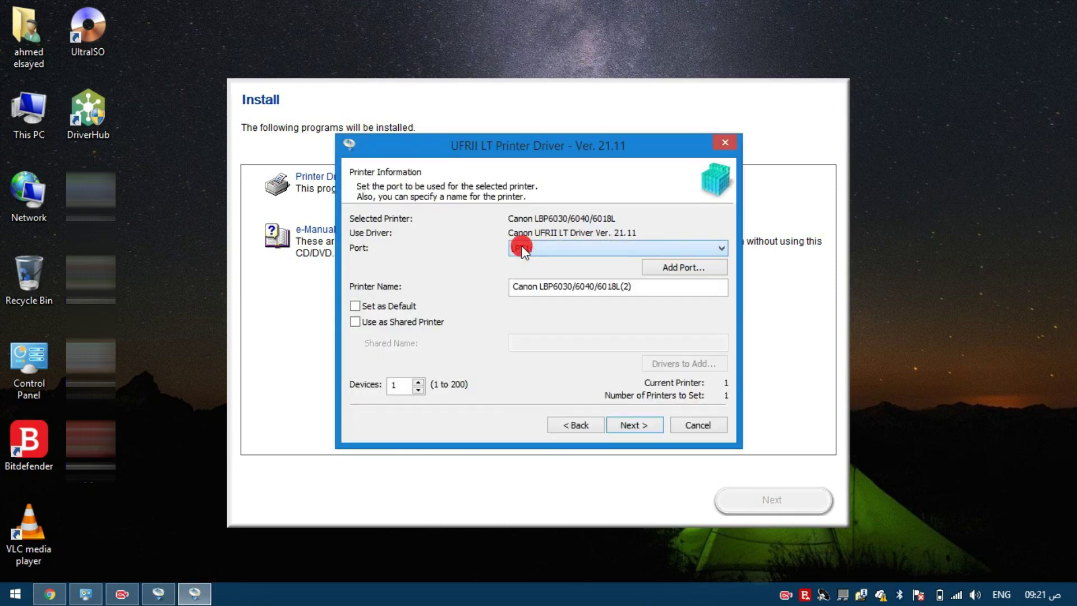
Assign port LPT1: to the printer Canon LBP6030/6040/6018L(2) and start the driver installation.
{"action": "left_click", "coordinate": [524, 250]}
{"action": "left_click", "coordinate": [530, 264]}
{"action": "left_click", "coordinate": [632, 425]}
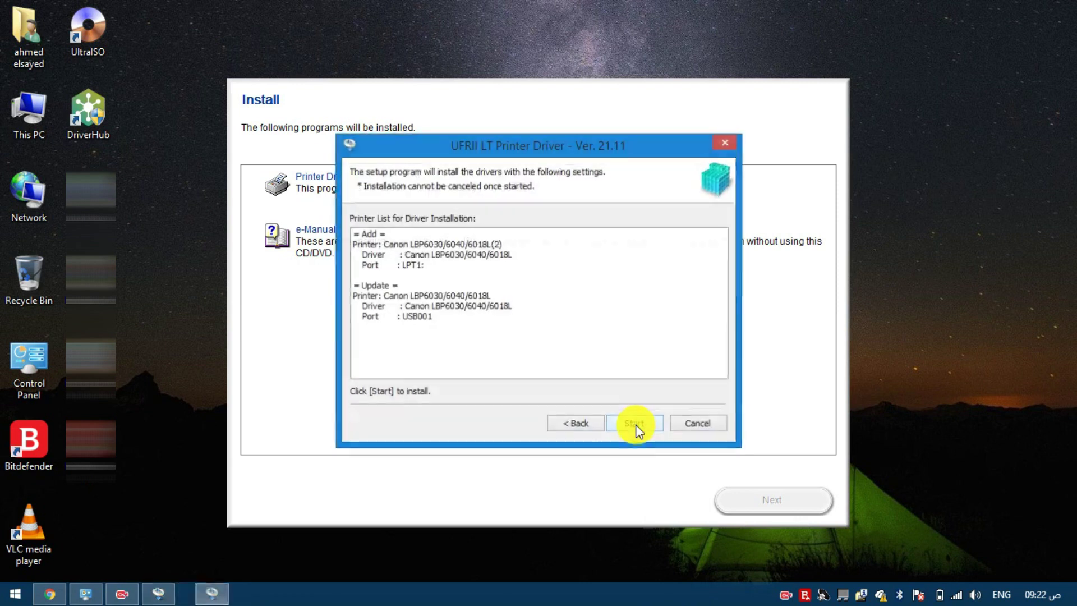
{"action": "left_click", "coordinate": [636, 425]}
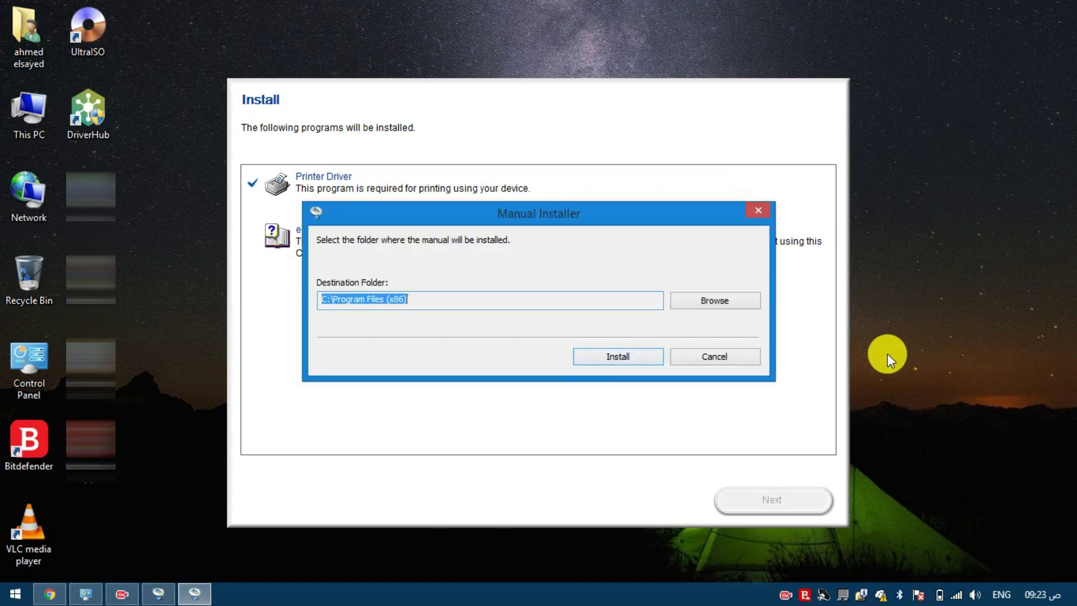
Install the manuals to C:\Program Files (x86) and exit the Manual Installer.
{"action": "left_click", "coordinate": [598, 352]}
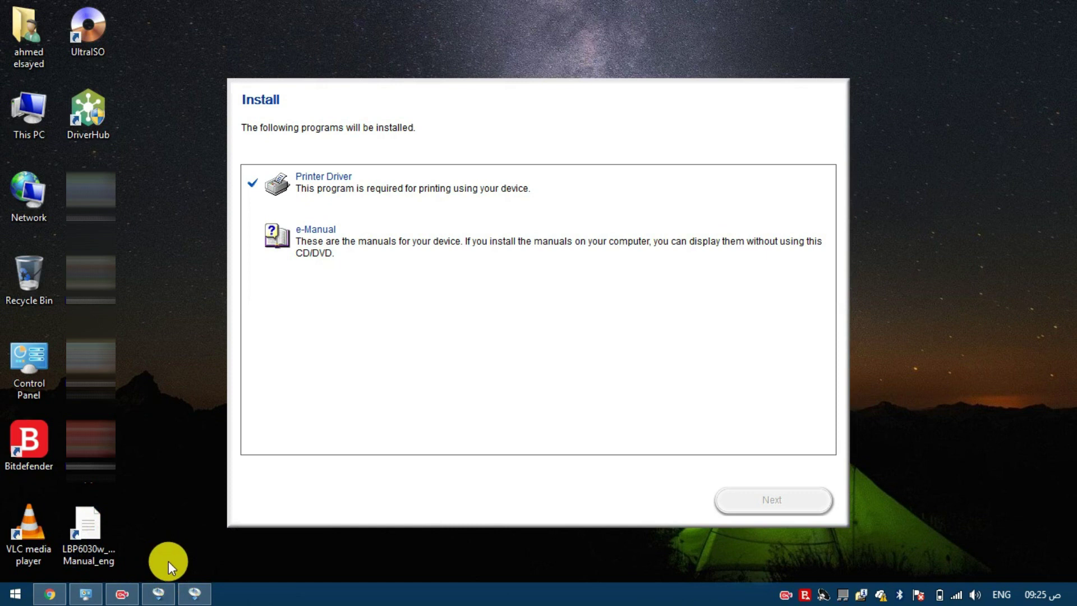
{"action": "left_click", "coordinate": [112, 566]}
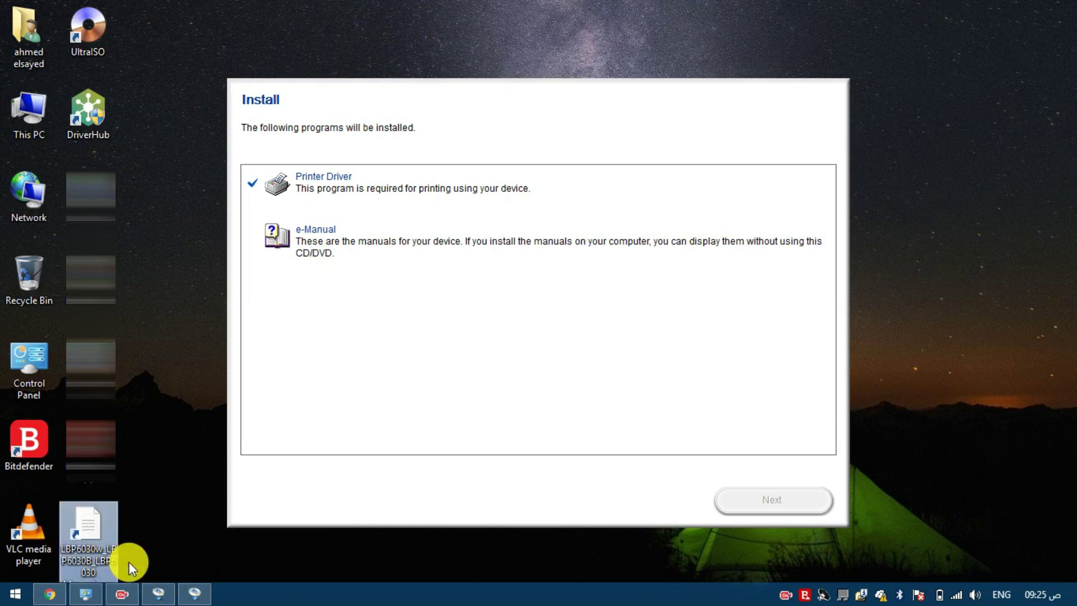
{"action": "left_click_drag", "start_coordinate": [113, 543], "coordinate": [89, 517]}
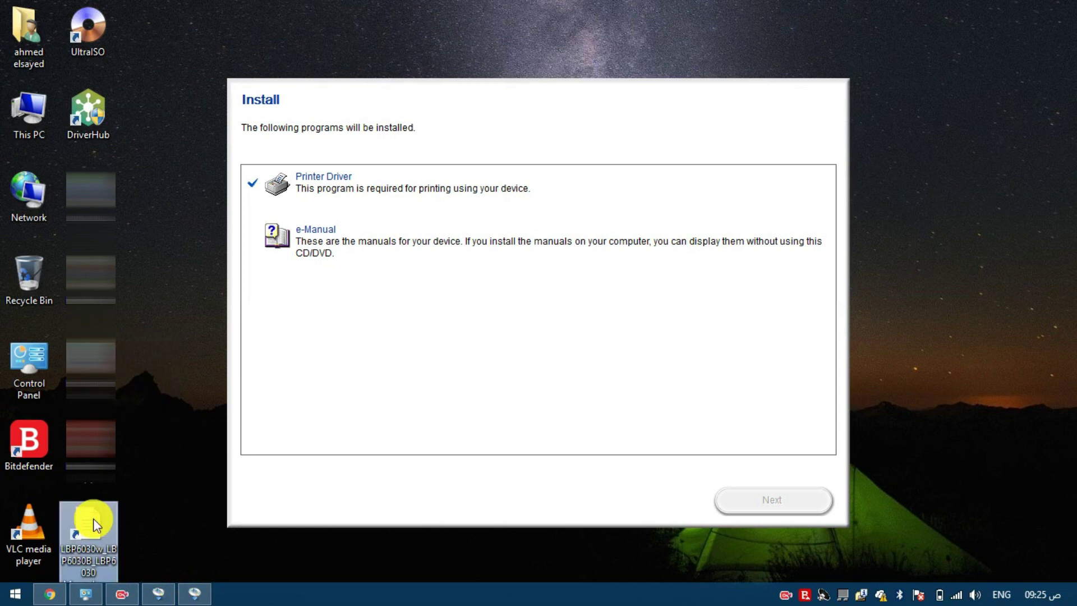
{"action": "left_click", "coordinate": [194, 594]}
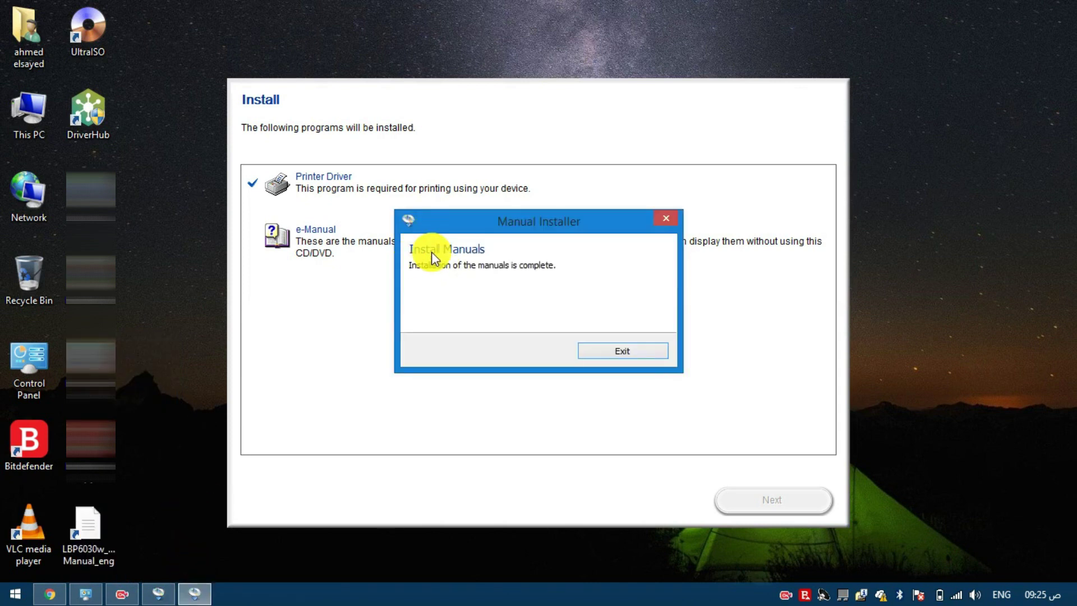
{"action": "left_click", "coordinate": [610, 352]}
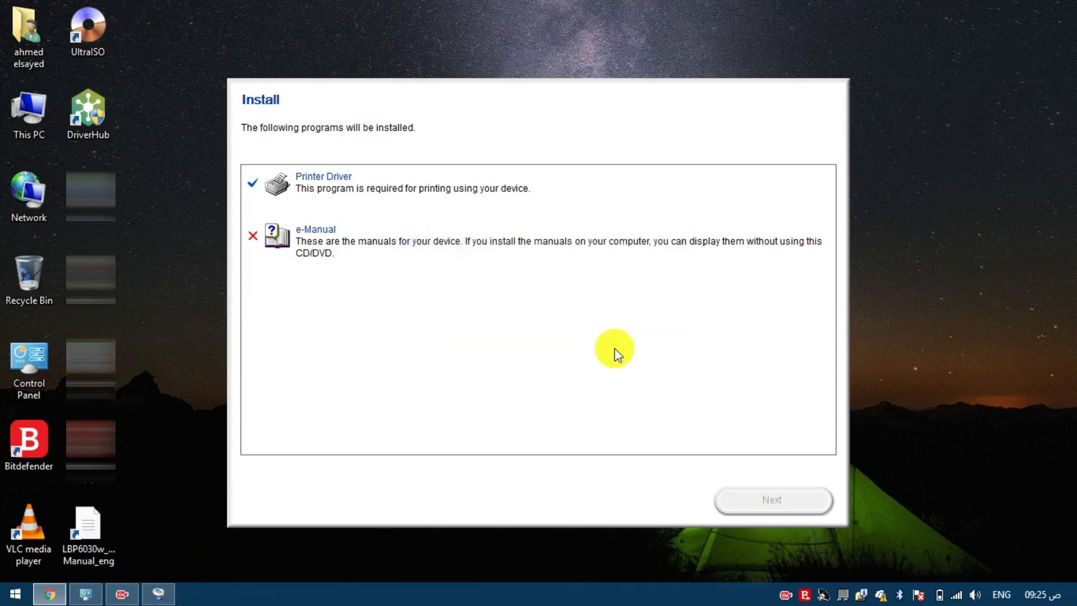
Decline the Canon Extended Survey Program and exit the setup without restarting the computer.
{"action": "left_click", "coordinate": [318, 425]}
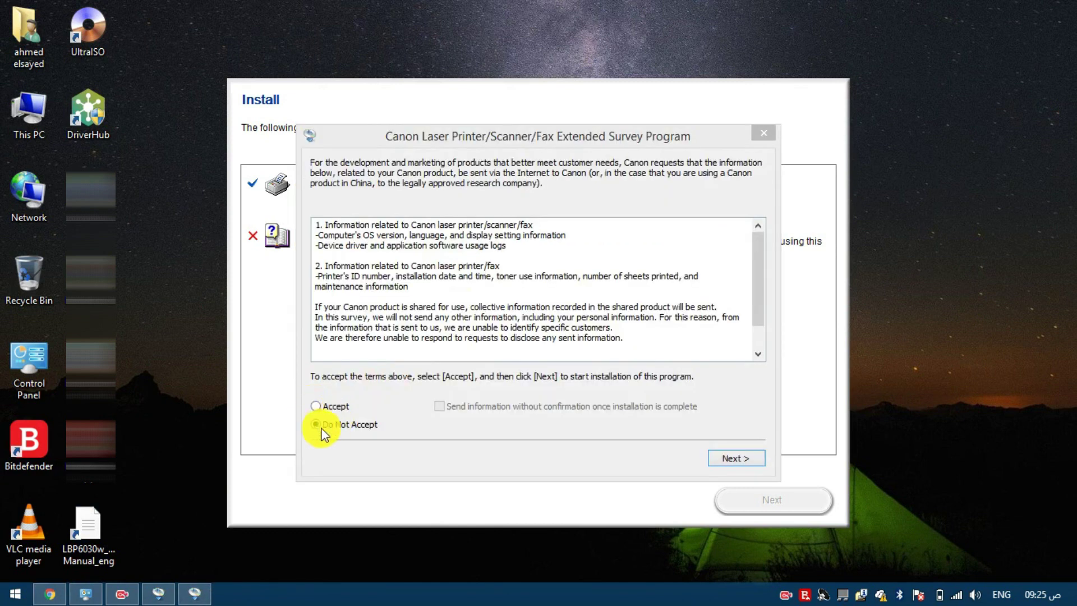
{"action": "left_click", "coordinate": [712, 459]}
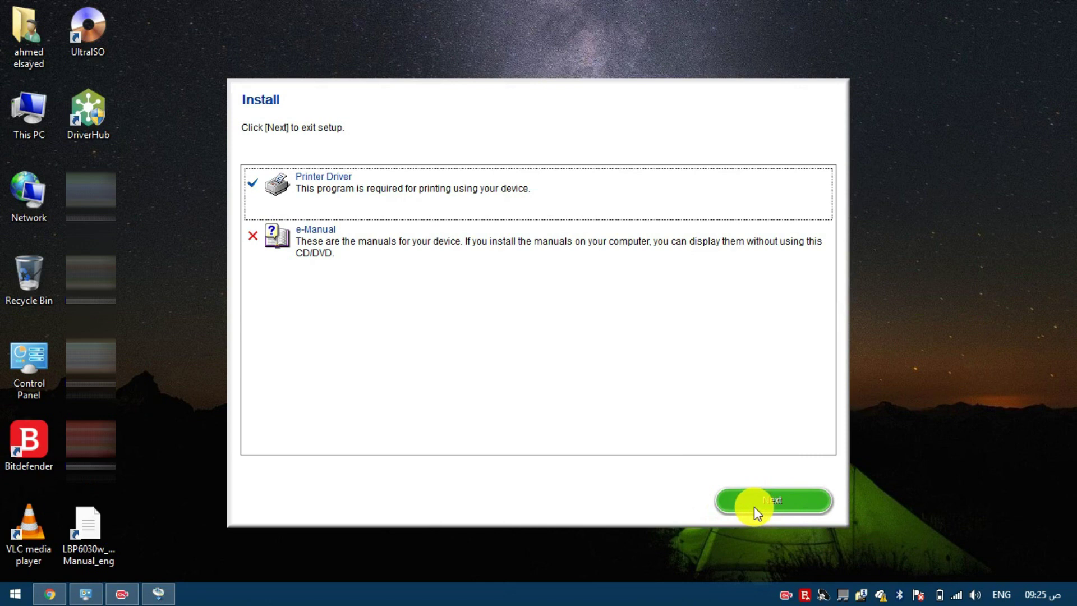
{"action": "left_click", "coordinate": [816, 496]}
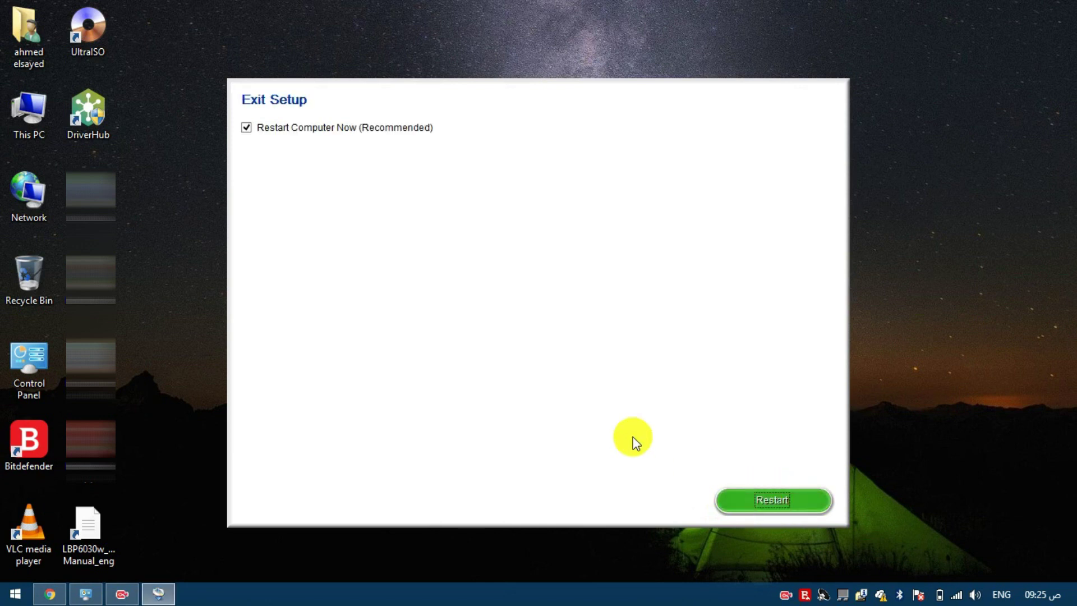
{"action": "left_click", "coordinate": [264, 129]}
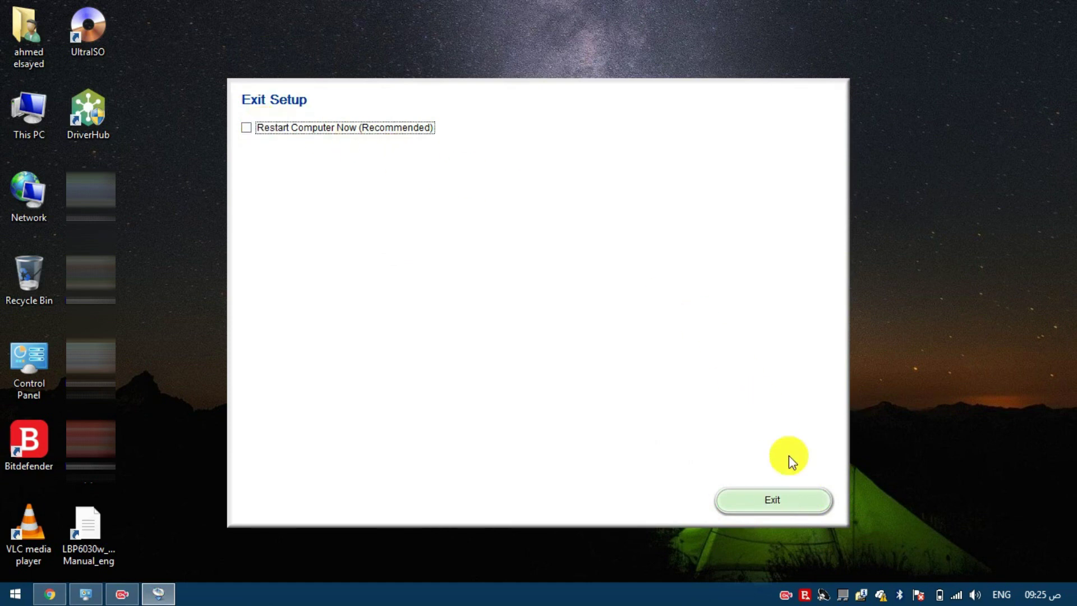
{"action": "left_click", "coordinate": [773, 500]}
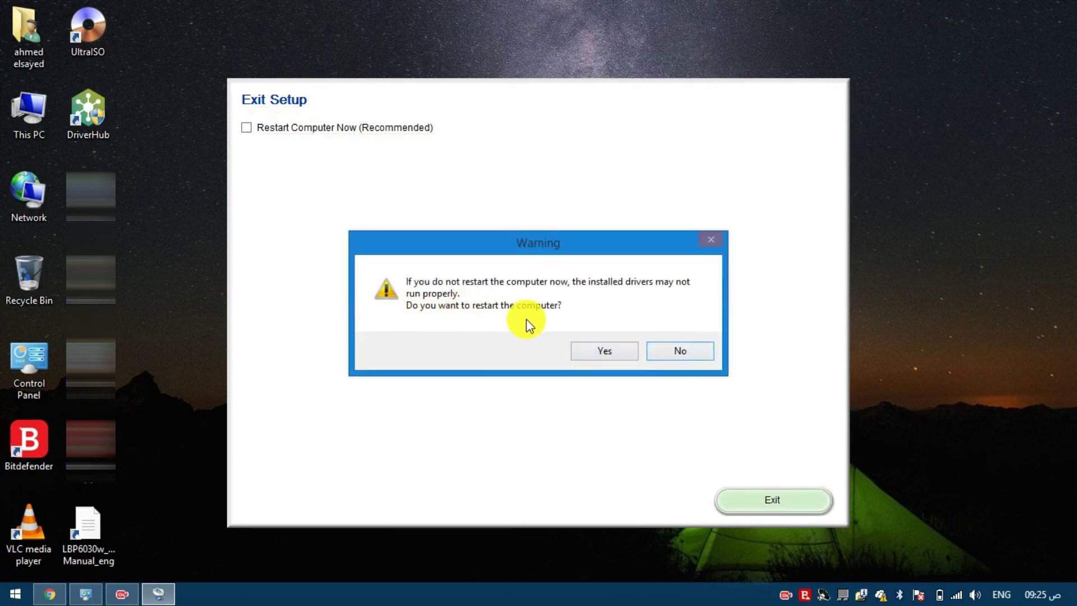
{"action": "left_click", "coordinate": [678, 351]}
{"action": "right_click", "coordinate": [559, 288]}
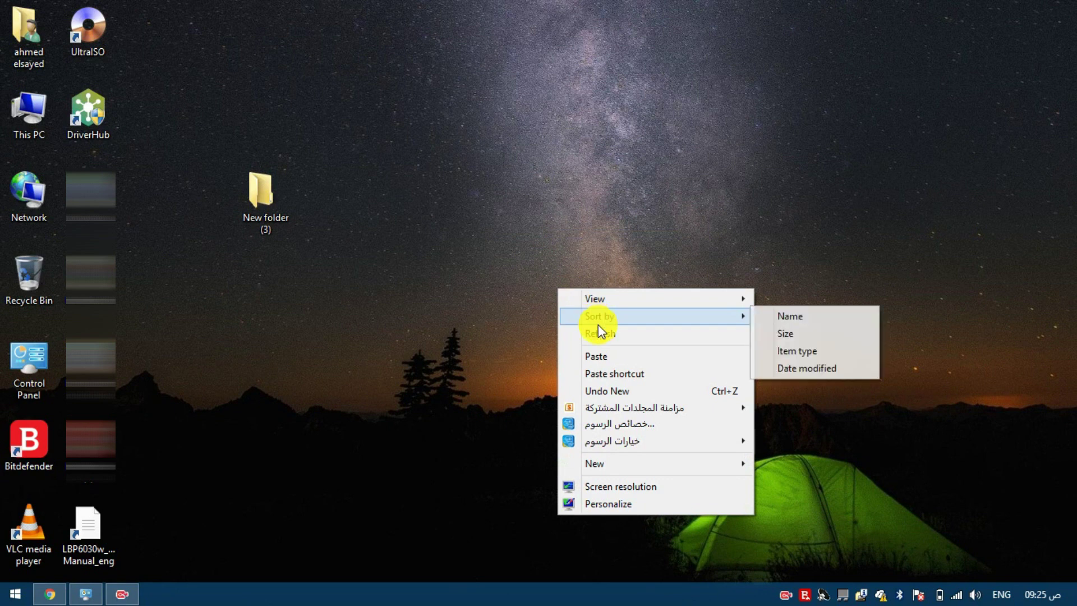
{"action": "left_click", "coordinate": [606, 329]}
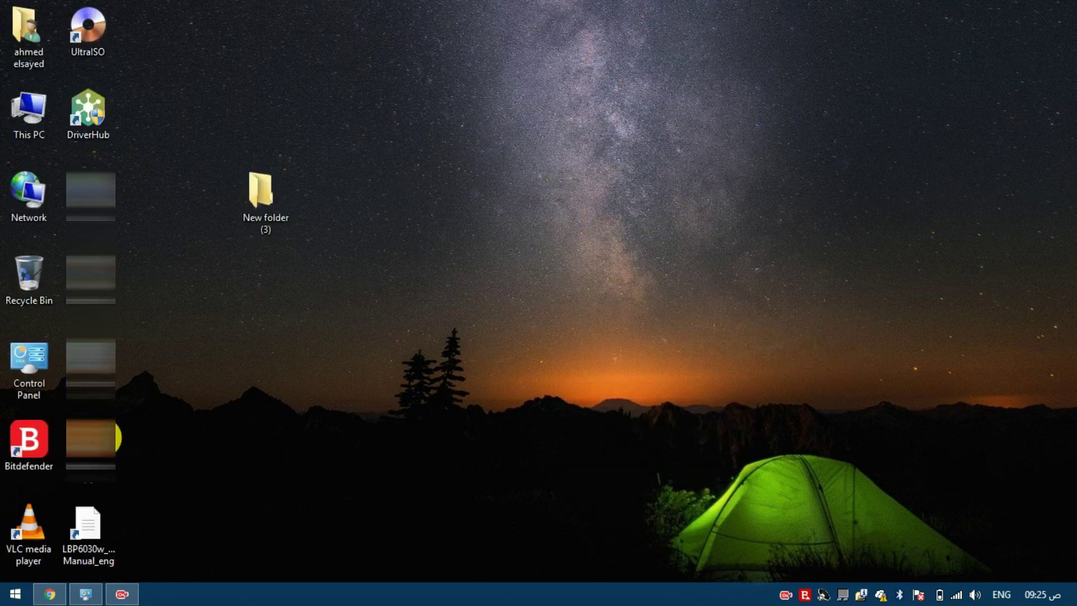
View the devices and printers in Control Panel and bring up the available actions for the default Canon LBP6030/6040/6018L printer.
{"action": "double_click", "coordinate": [17, 371]}
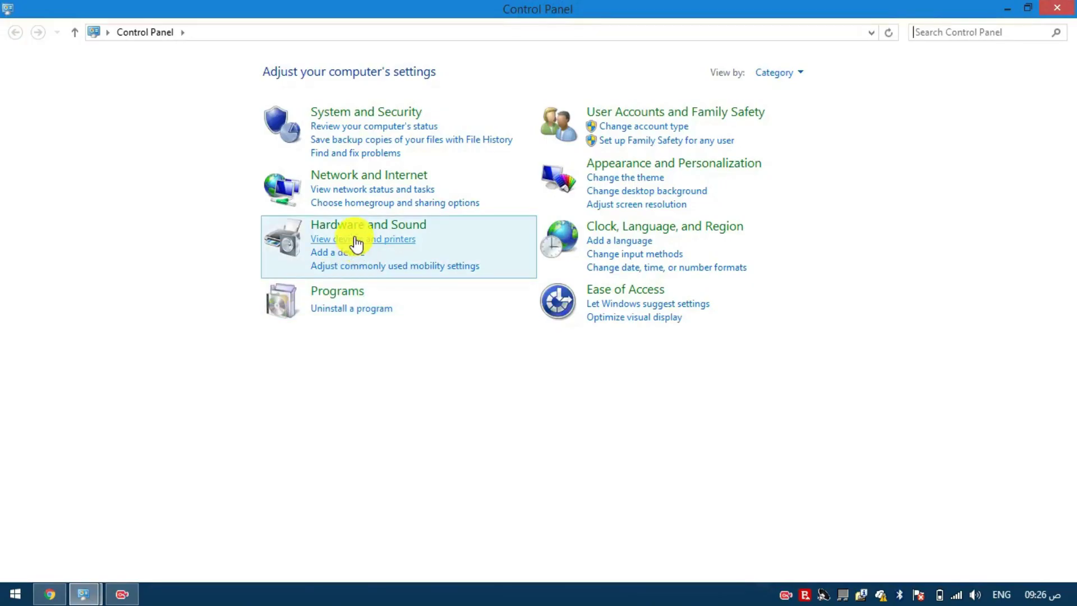
{"action": "left_click", "coordinate": [351, 239]}
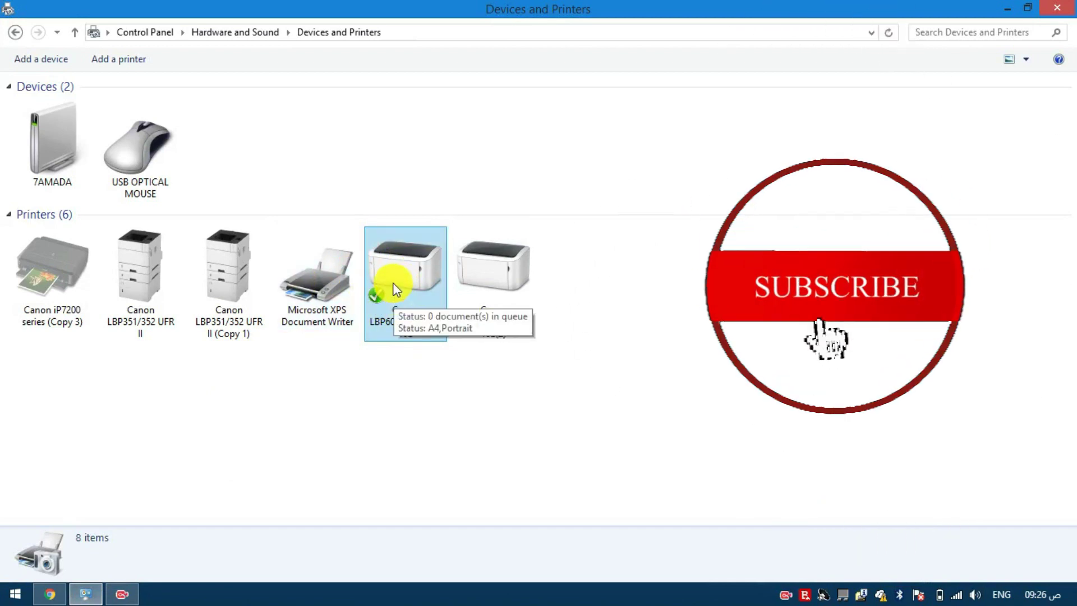
{"action": "right_click", "coordinate": [391, 280]}
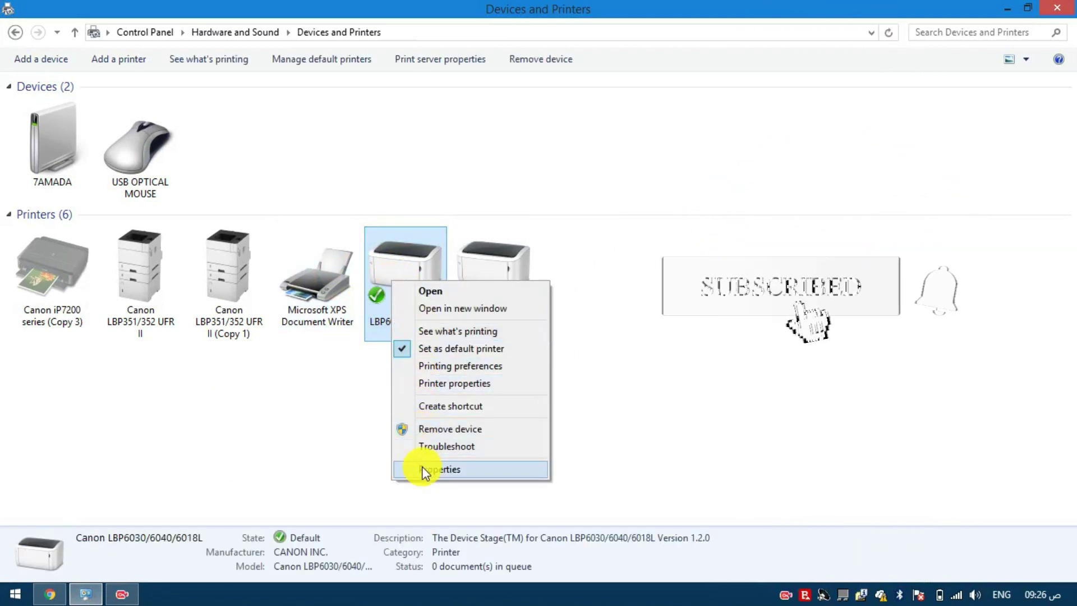